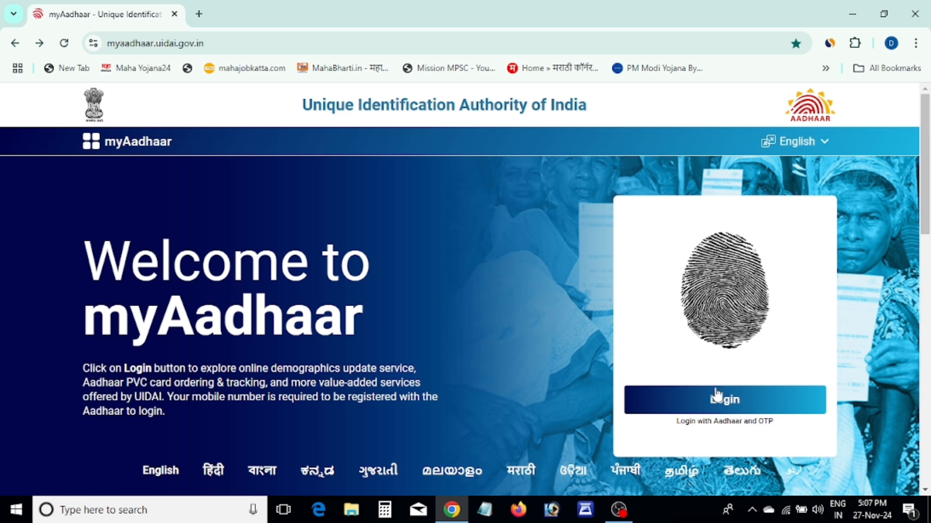
Step: Log in to myAadhaar with the Aadhaar number, captcha and the OTP sent to the registered mobile
click(715, 403)
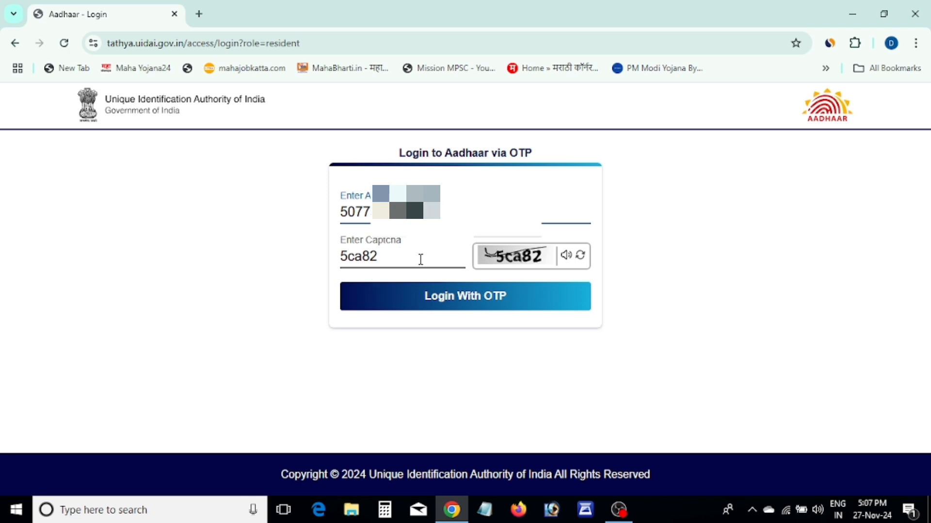
click(479, 300)
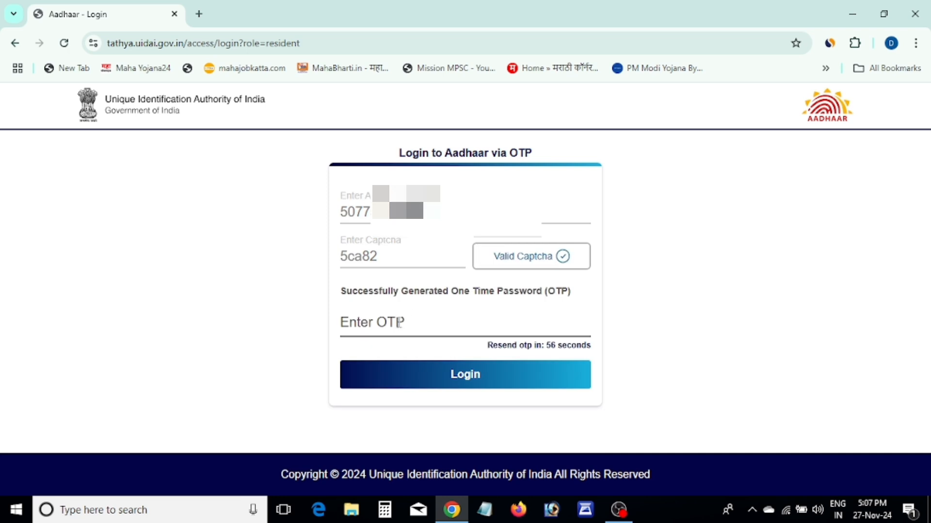
click(398, 322)
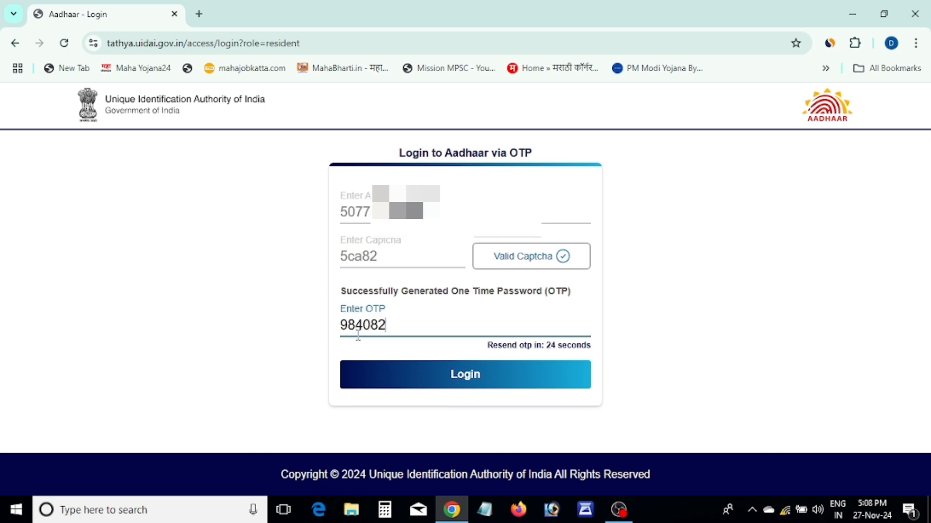
click(444, 383)
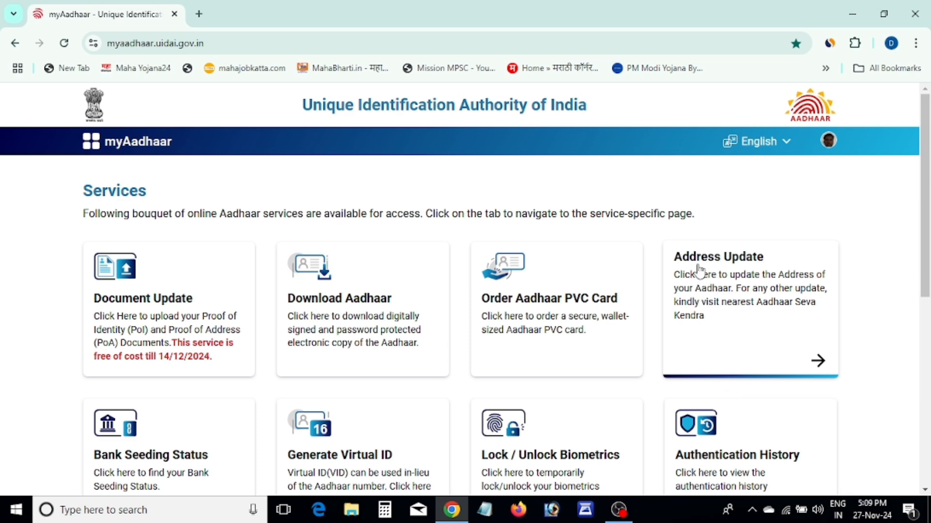
Step: Open the Address Update card on the Services dashboard
click(804, 357)
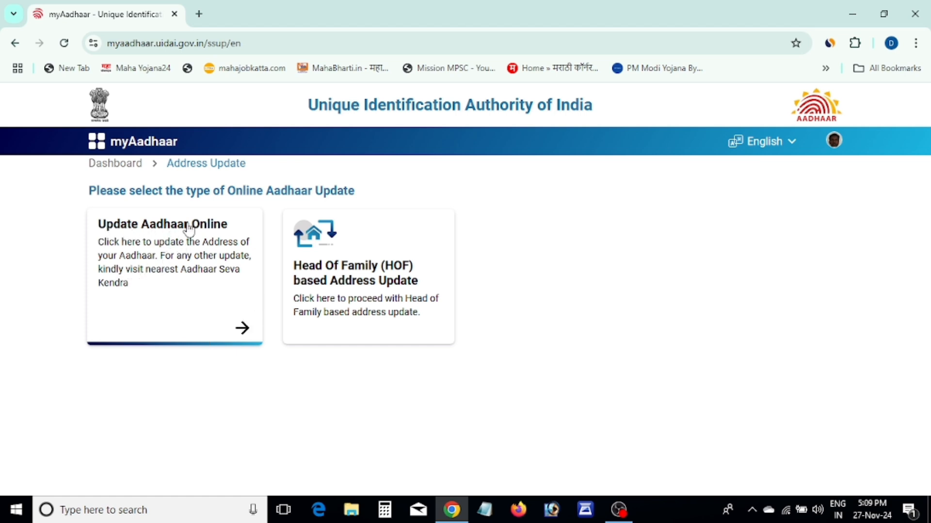
Step: Start Update Aadhaar Online, proceed past How it Works, and select Address (No Limit) as the field
click(191, 265)
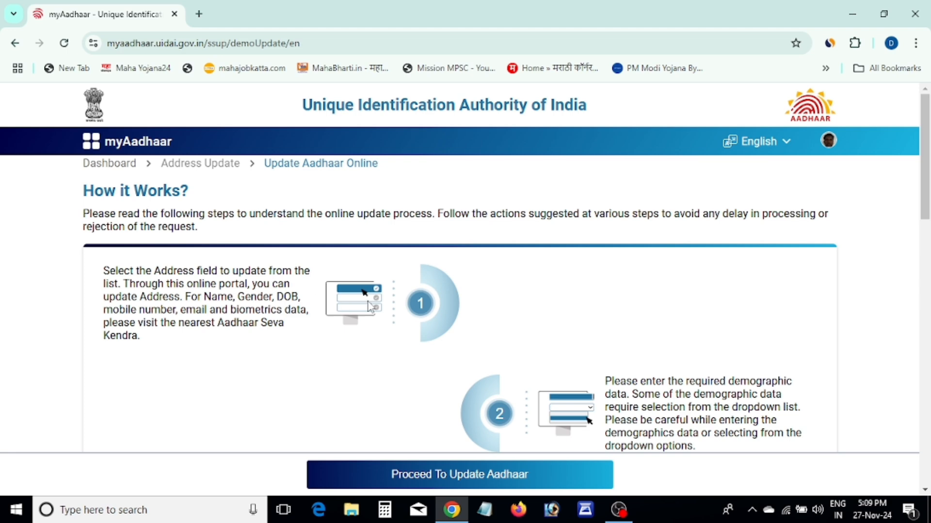
scroll(370, 306, down, 10)
scroll(370, 306, down, 5)
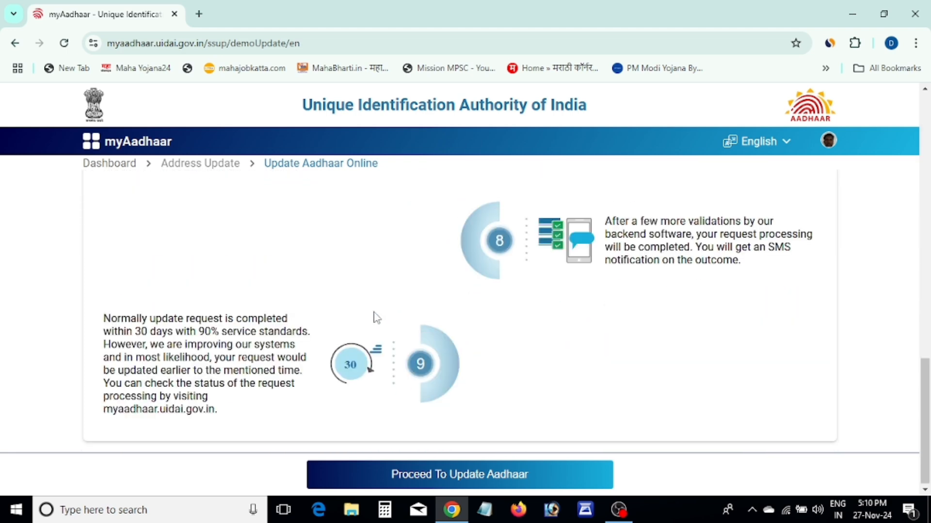
click(463, 476)
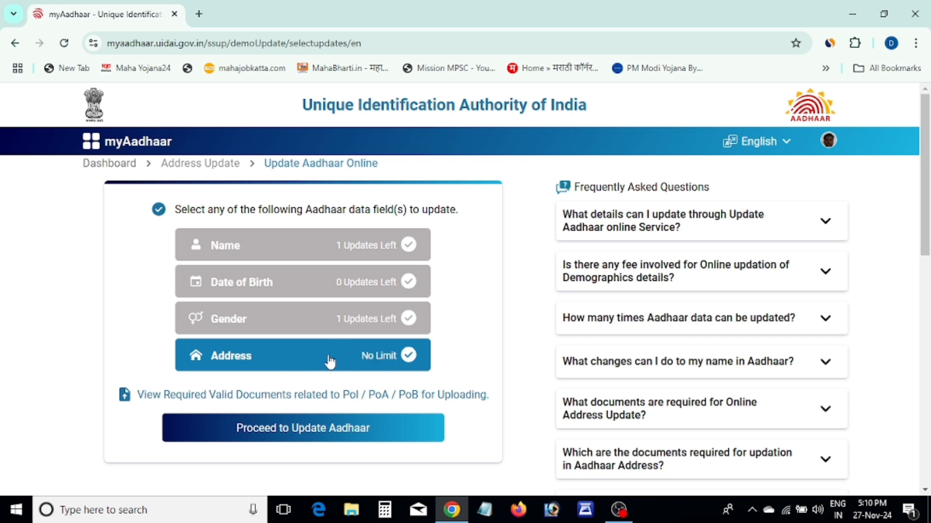
click(246, 356)
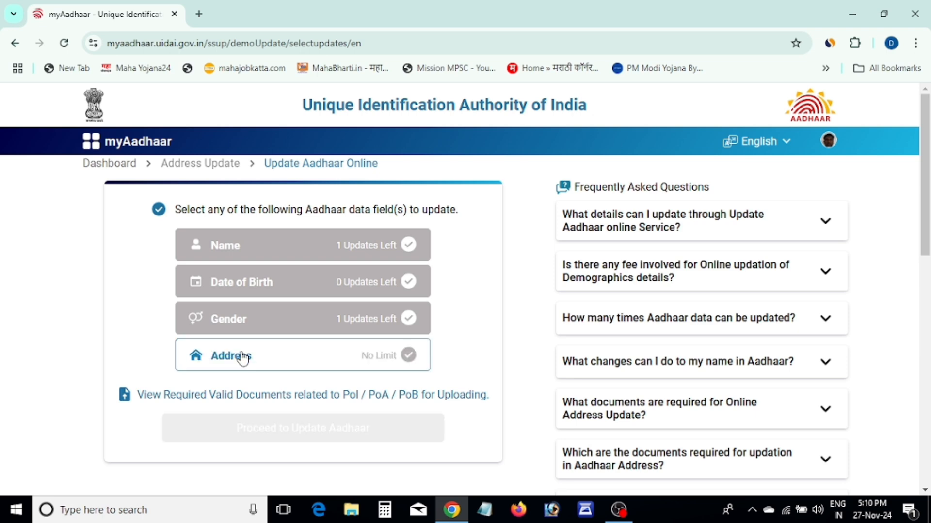
click(245, 356)
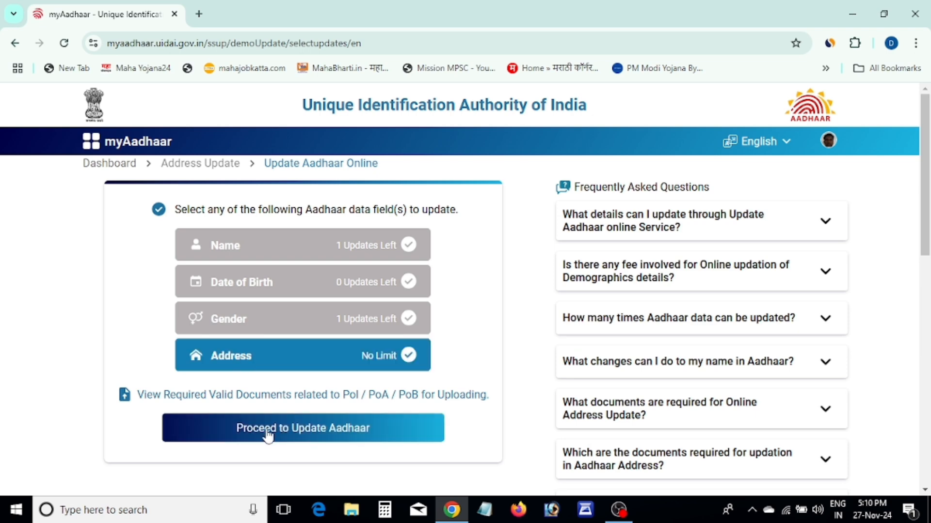
Step: Open the address details form and review the current and new address fields down to Pincode
click(298, 429)
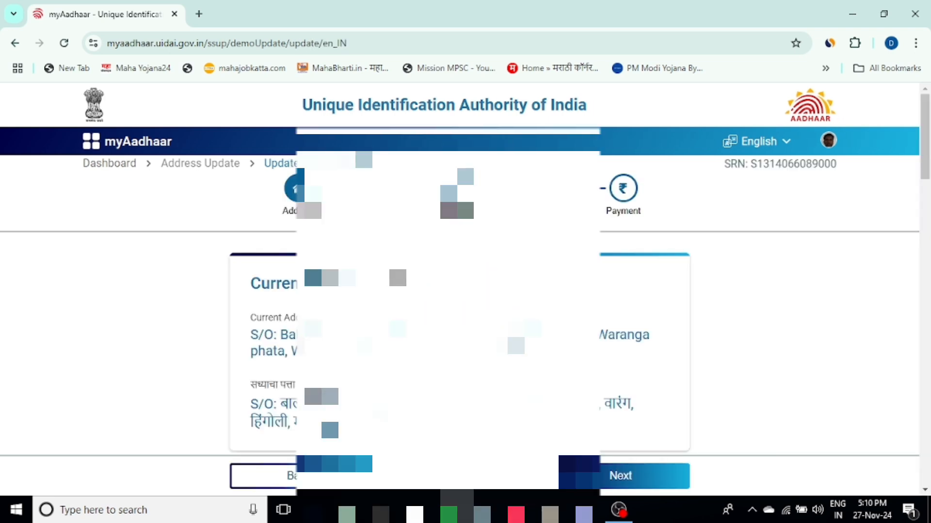
scroll(279, 316, down, 1)
scroll(279, 316, up, 1)
scroll(455, 340, down, 3)
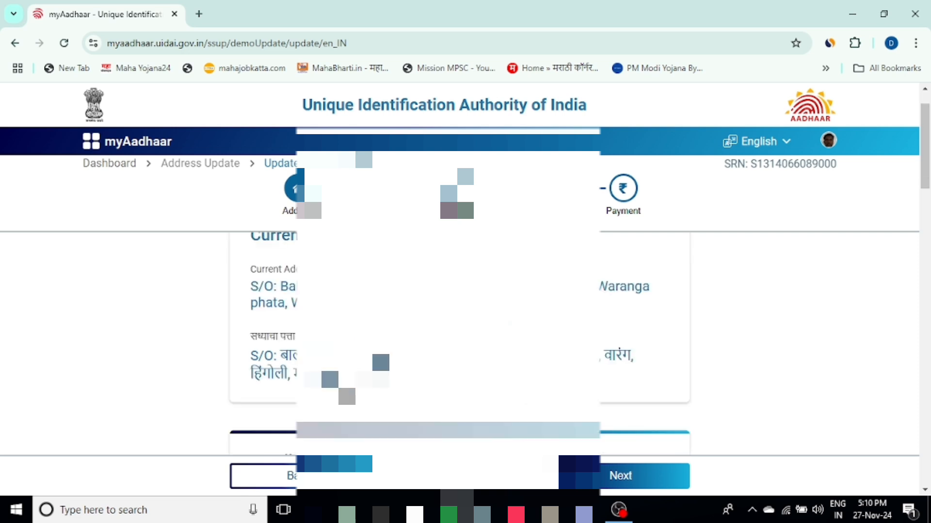
scroll(455, 339, down, 1)
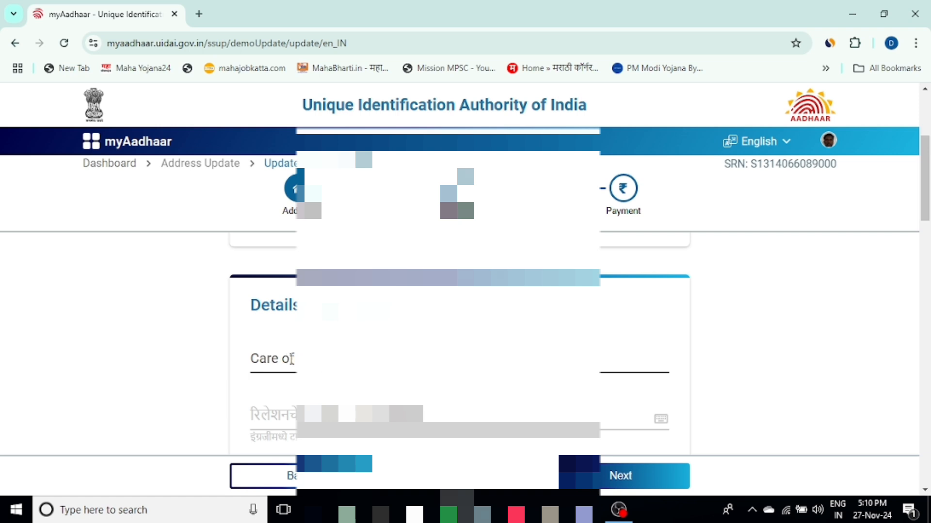
scroll(310, 359, down, 2)
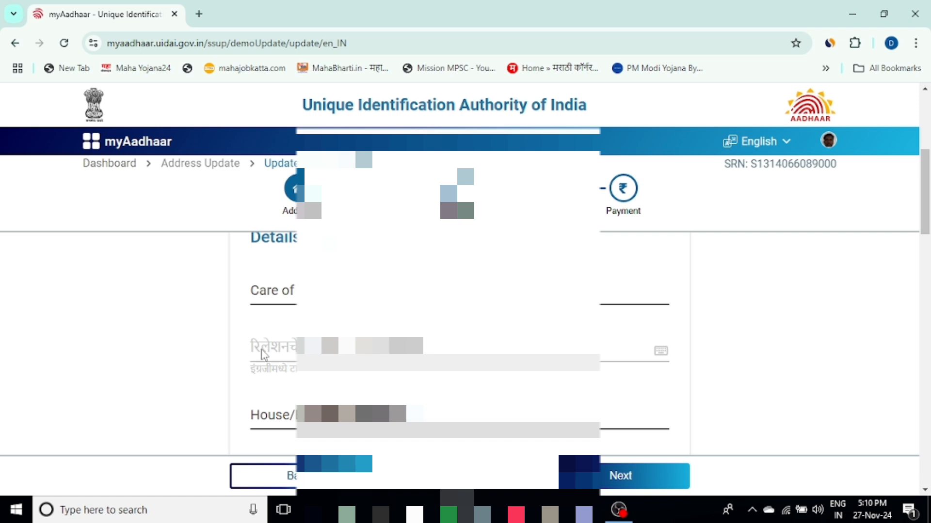
scroll(459, 339, down, 2)
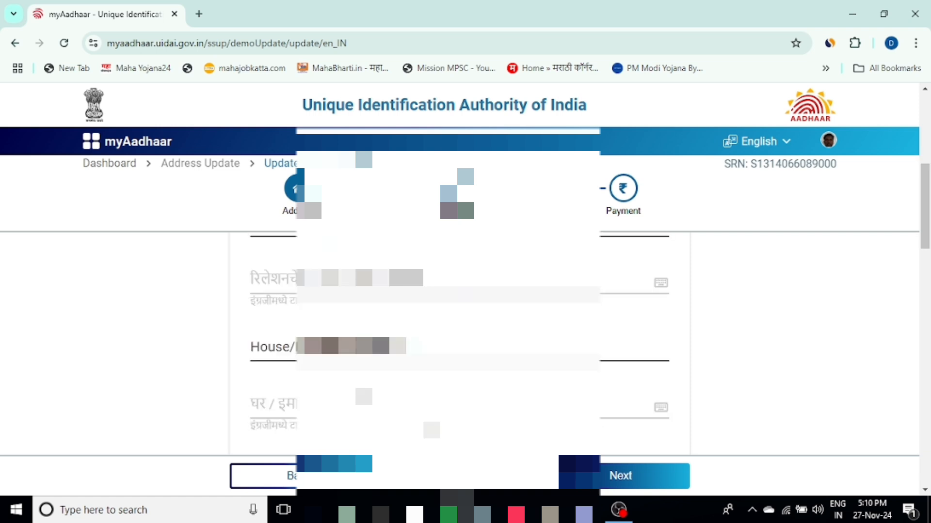
scroll(459, 339, down, 2)
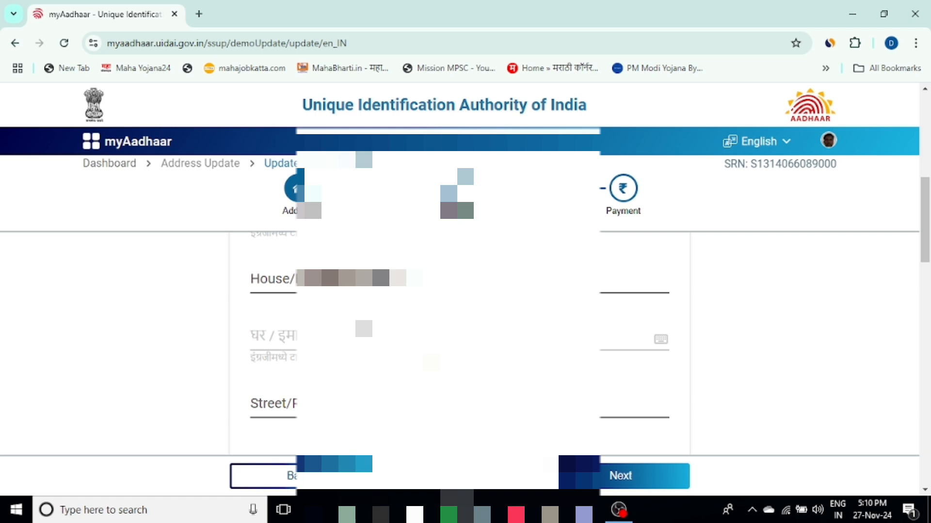
scroll(282, 400, down, 4)
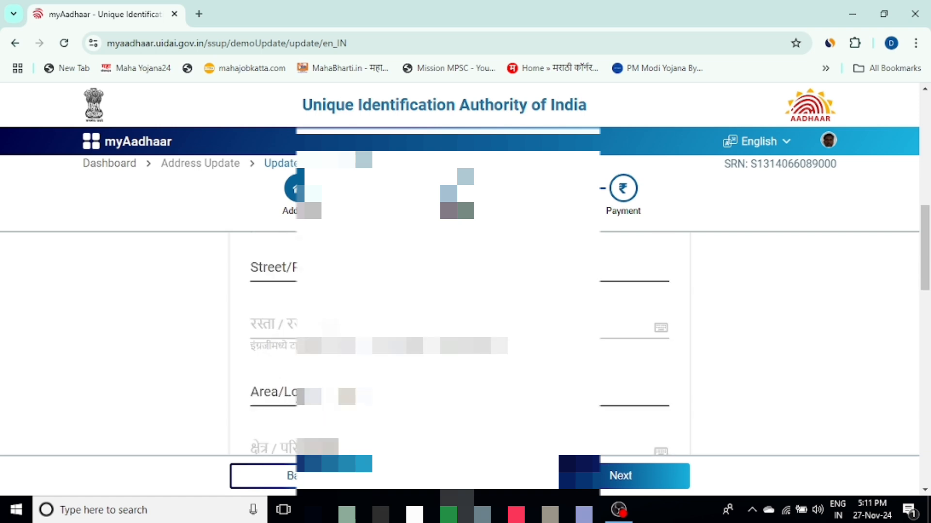
scroll(459, 339, down, 4)
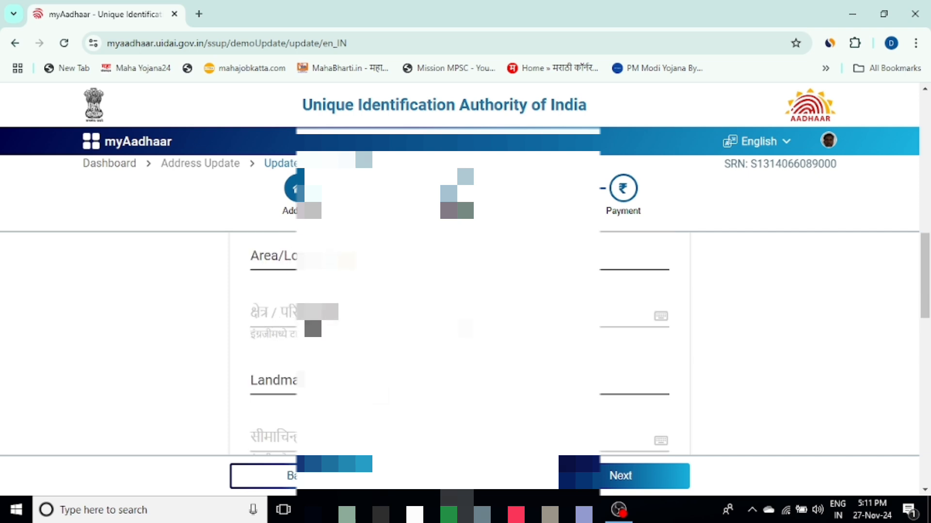
scroll(284, 386, down, 1)
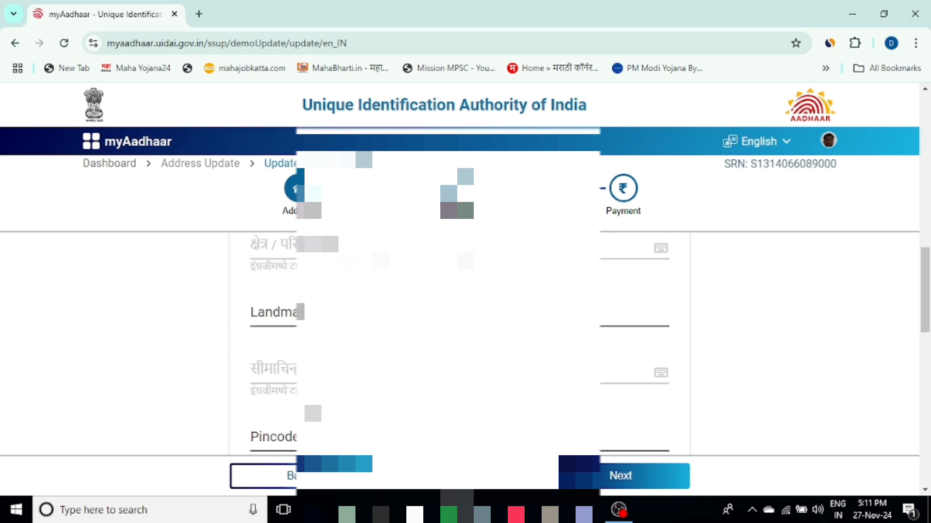
scroll(289, 384, down, 1)
Step: Enter the new address pincode so district and post office fill in
click(289, 366)
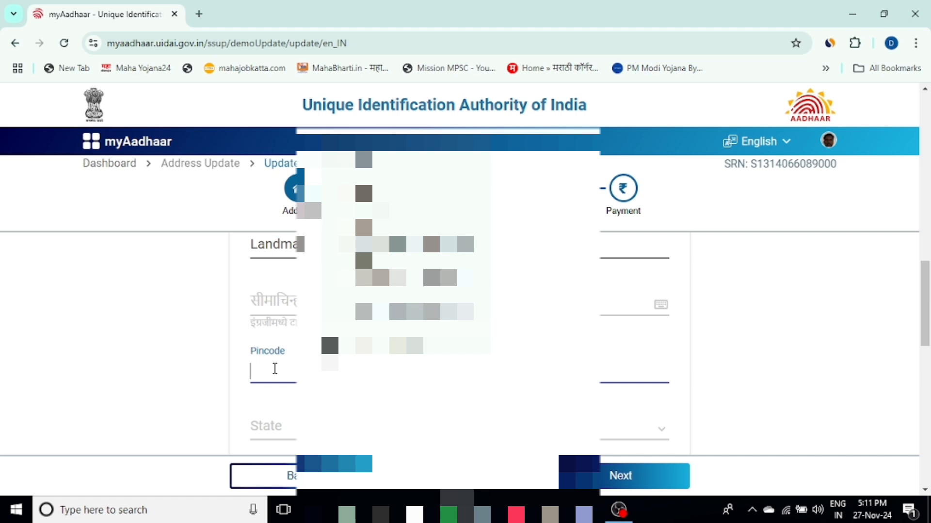
text(431701)
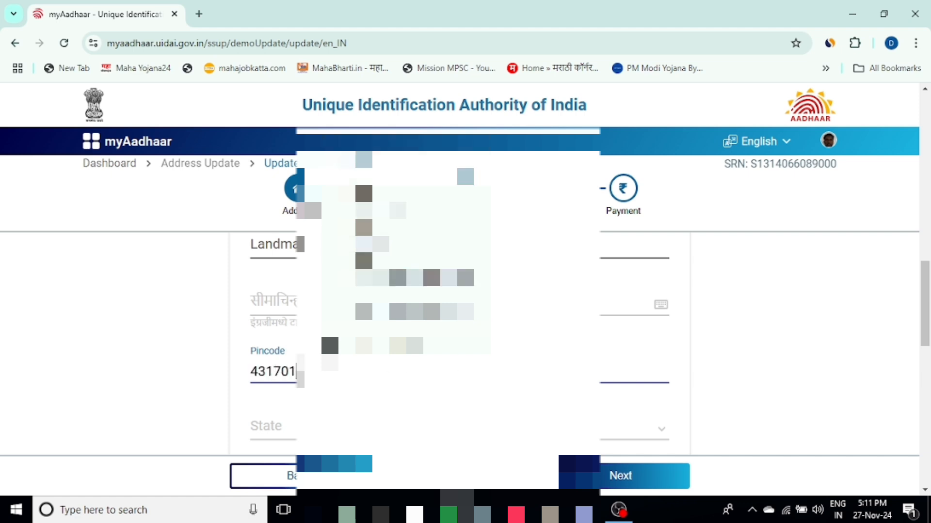
scroll(282, 300, down, 1)
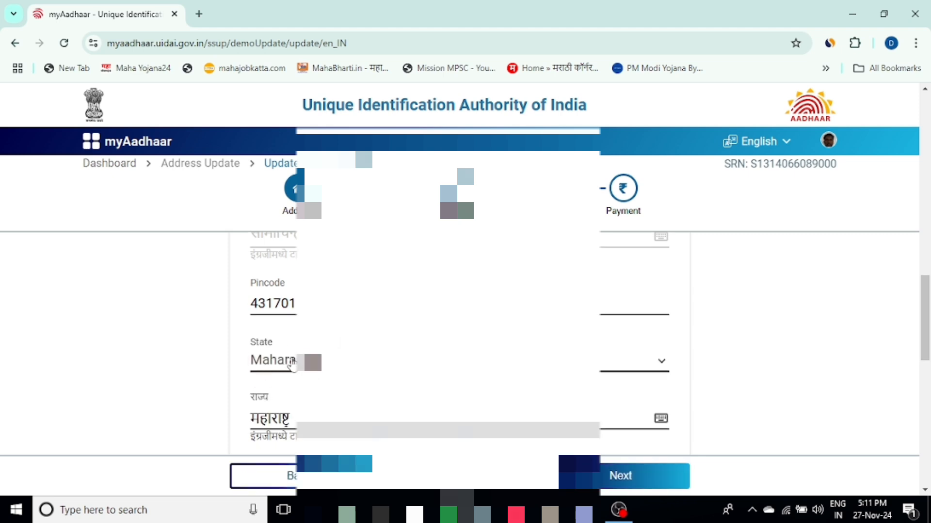
scroll(273, 368, down, 1)
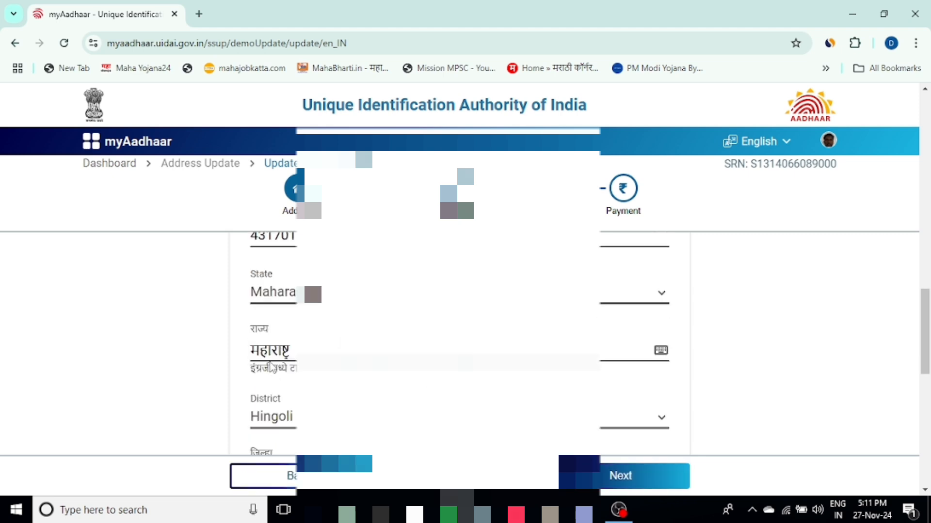
scroll(279, 420, down, 1)
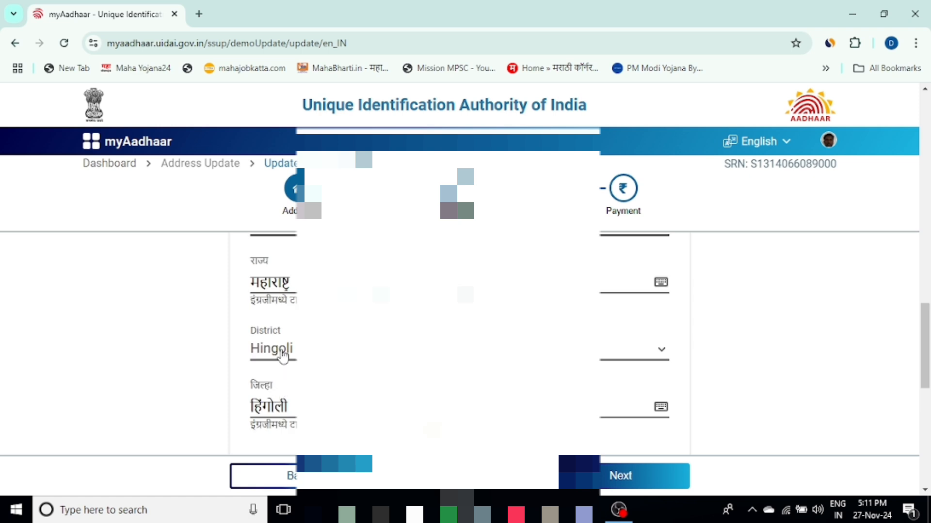
scroll(281, 400, down, 1)
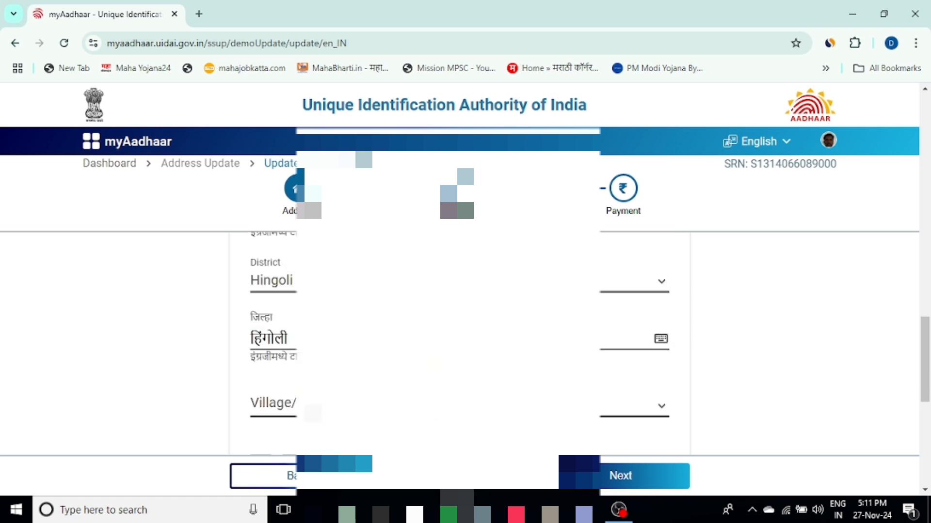
Step: Choose Waranga as the village/town of the new address
click(313, 412)
scroll(313, 308, down, 3)
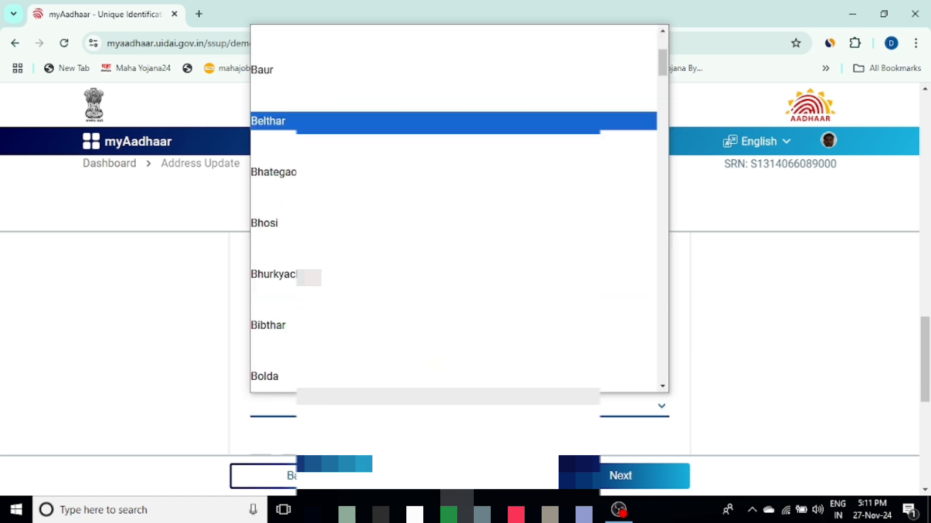
scroll(312, 294, down, 5)
text(war)
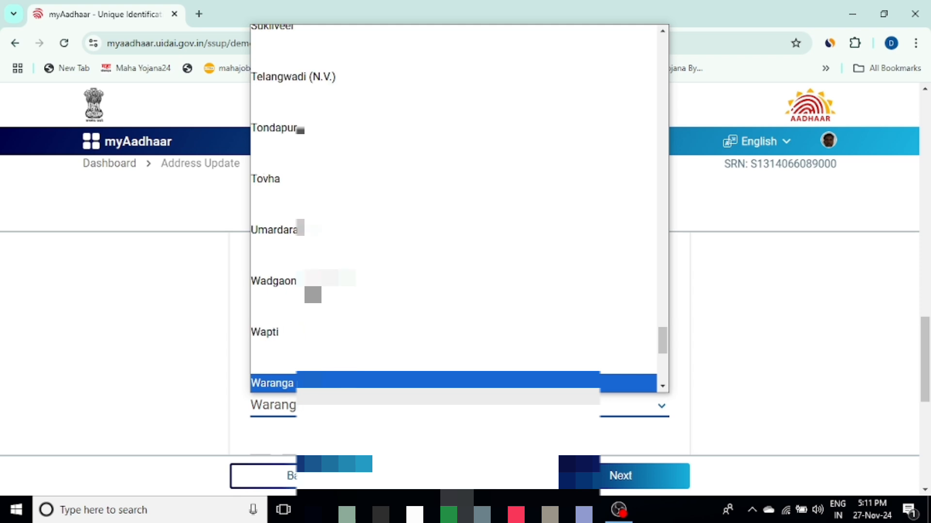
click(330, 382)
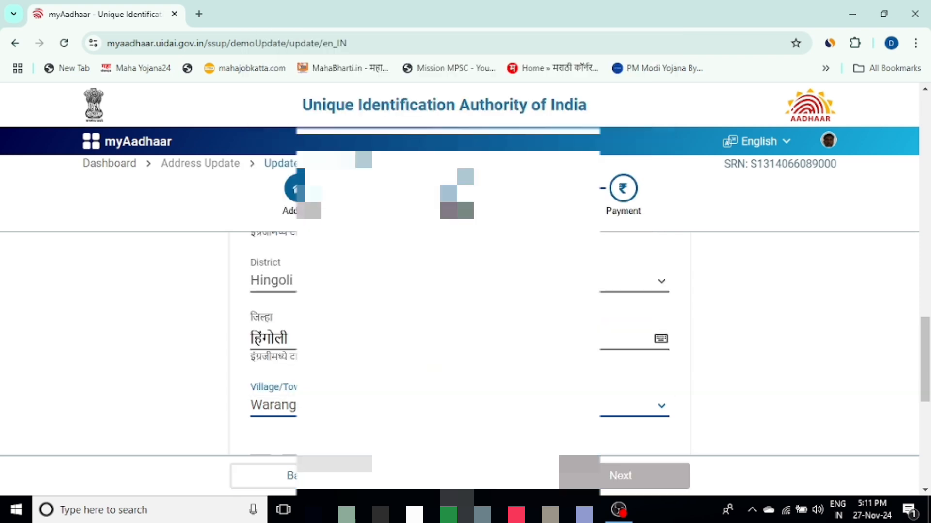
Step: Scroll down to the Manual Upload supporting-document section
scroll(458, 339, down, 1)
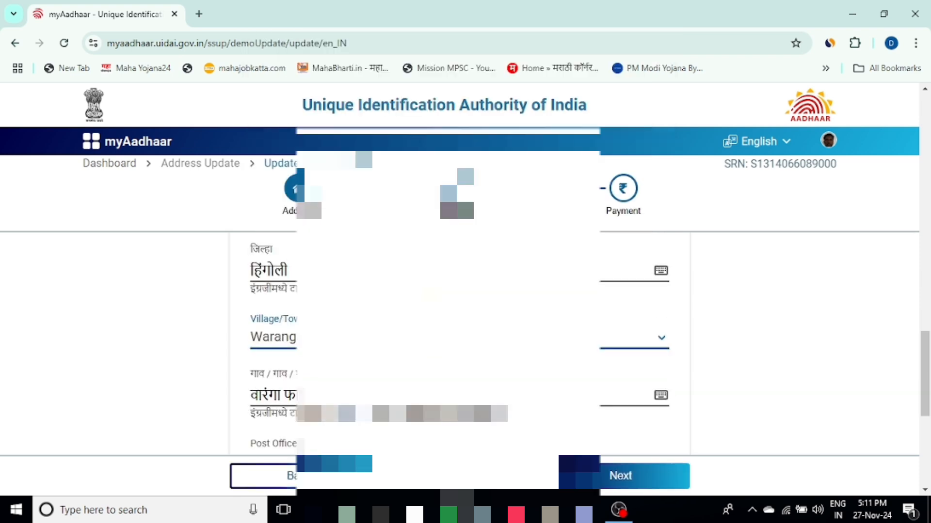
scroll(458, 339, down, 1)
scroll(285, 334, down, 1)
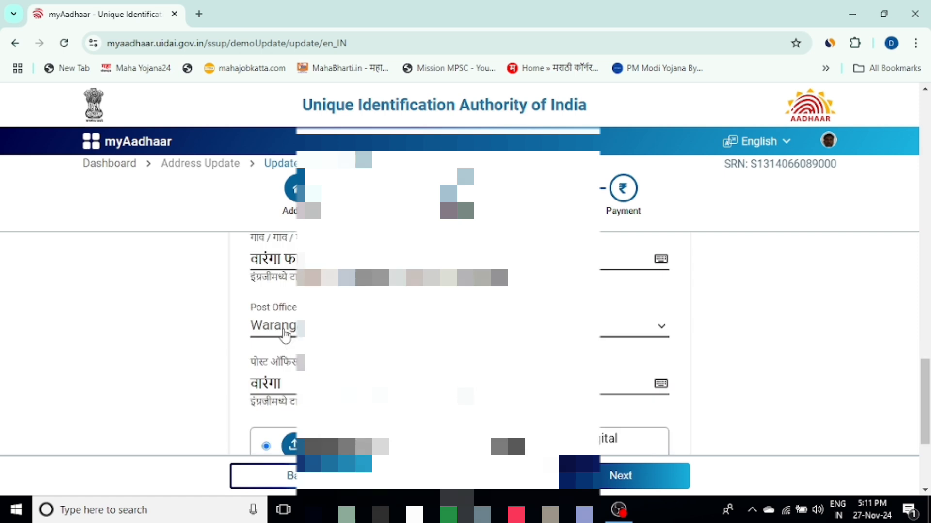
scroll(272, 354, down, 2)
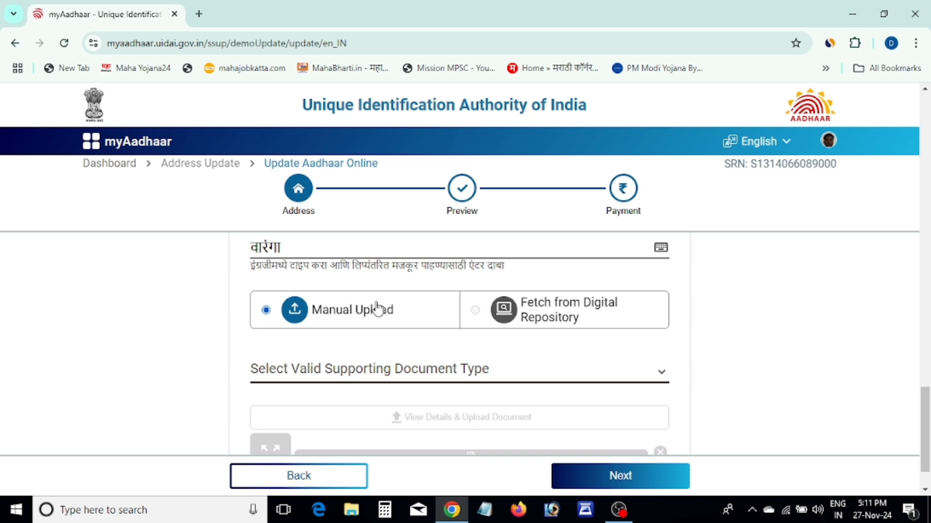
scroll(408, 310, up, 2)
scroll(409, 310, up, 3)
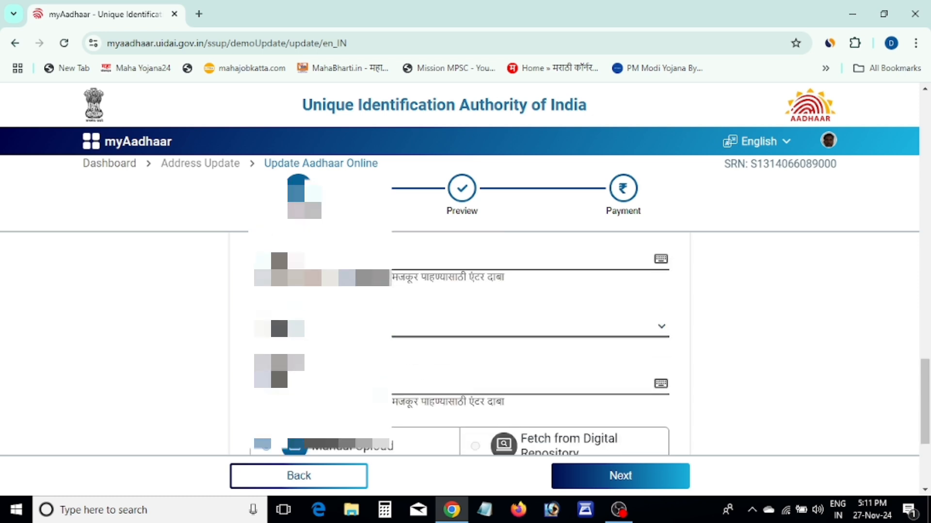
scroll(408, 310, down, 3)
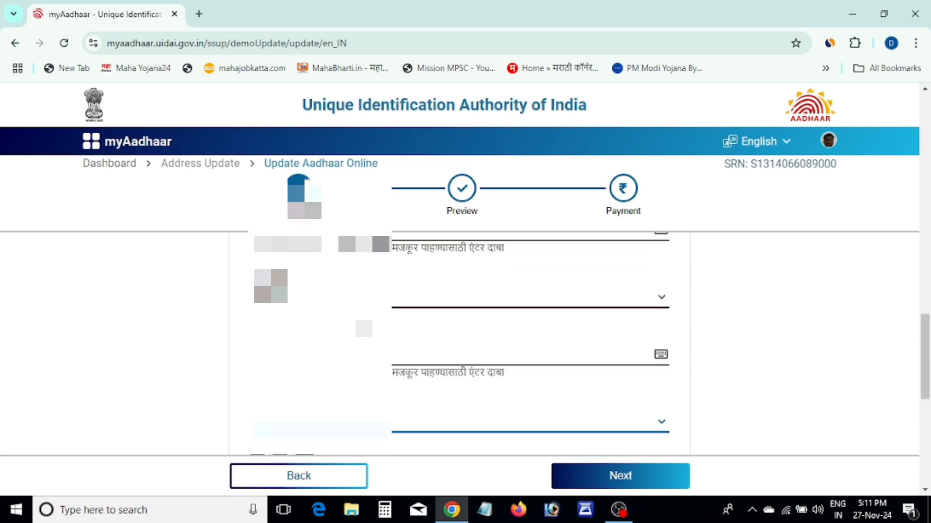
scroll(354, 305, down, 3)
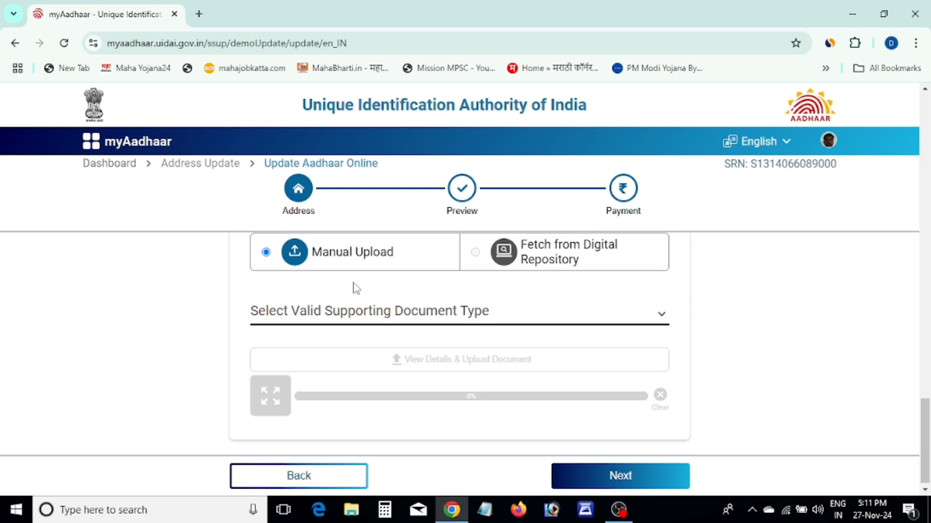
Step: Open the supporting document type list and find Voter Identity Card / e-Voter Identity Card
scroll(339, 315, up, 1)
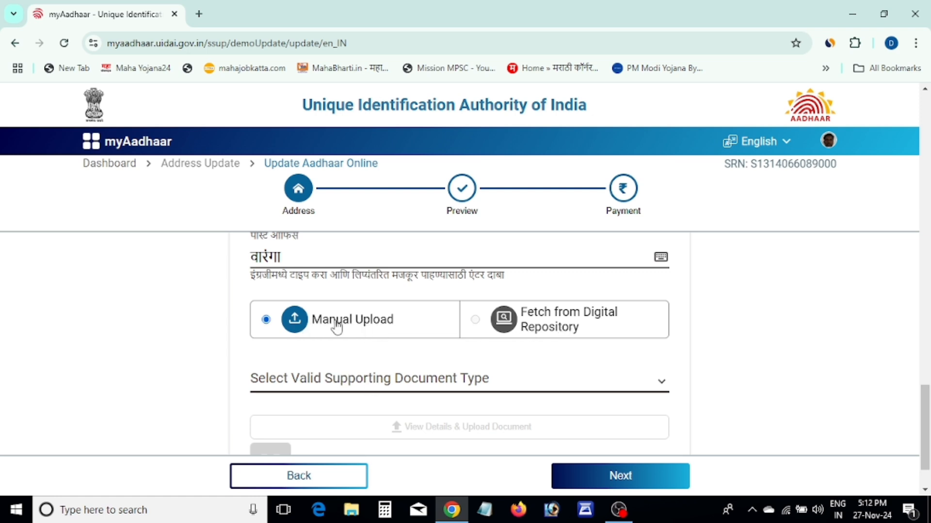
click(328, 386)
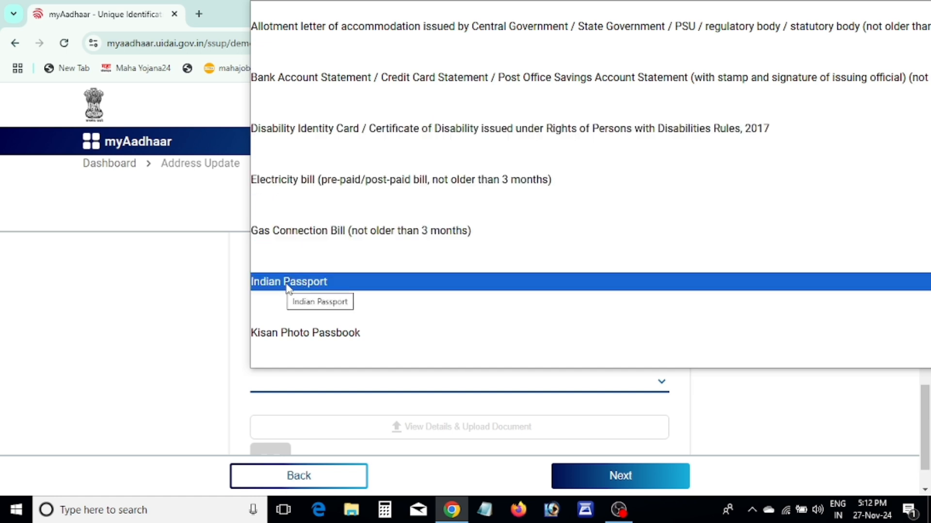
scroll(291, 287, down, 3)
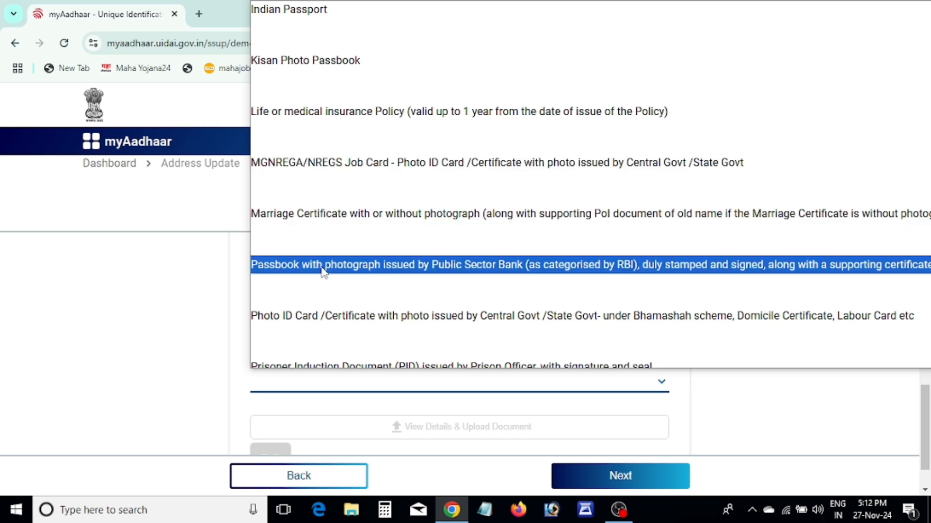
scroll(324, 272, down, 3)
scroll(368, 192, down, 3)
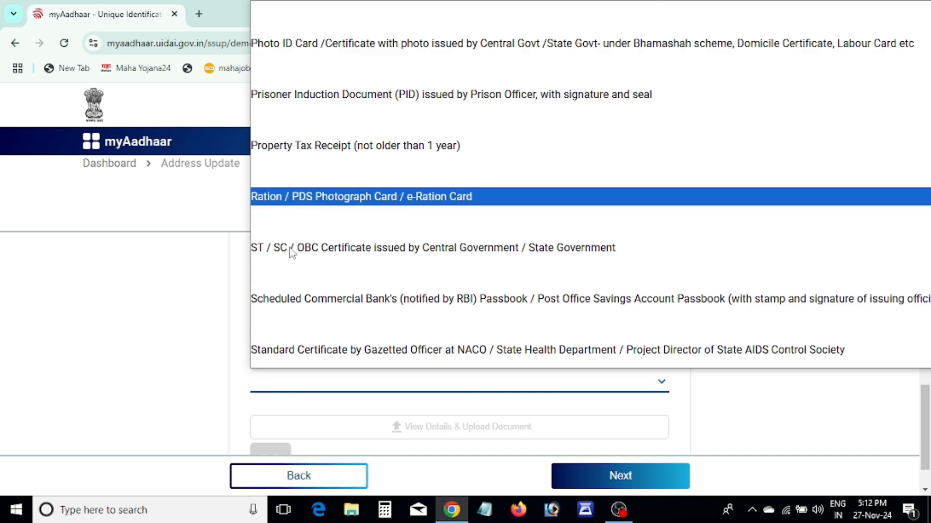
scroll(338, 251, down, 8)
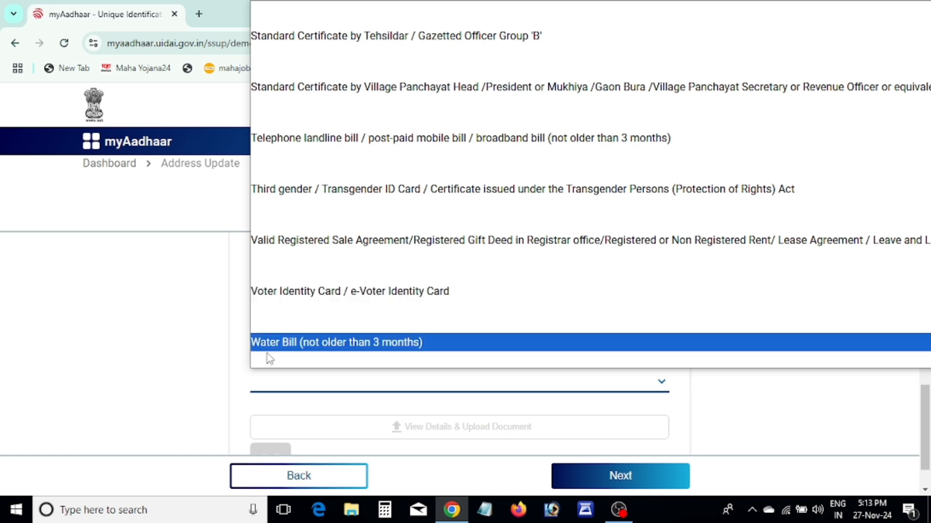
Step: Select Voter Identity Card as proof, acknowledge the advisory, upload the voter ID scan, and go to Preview
click(334, 292)
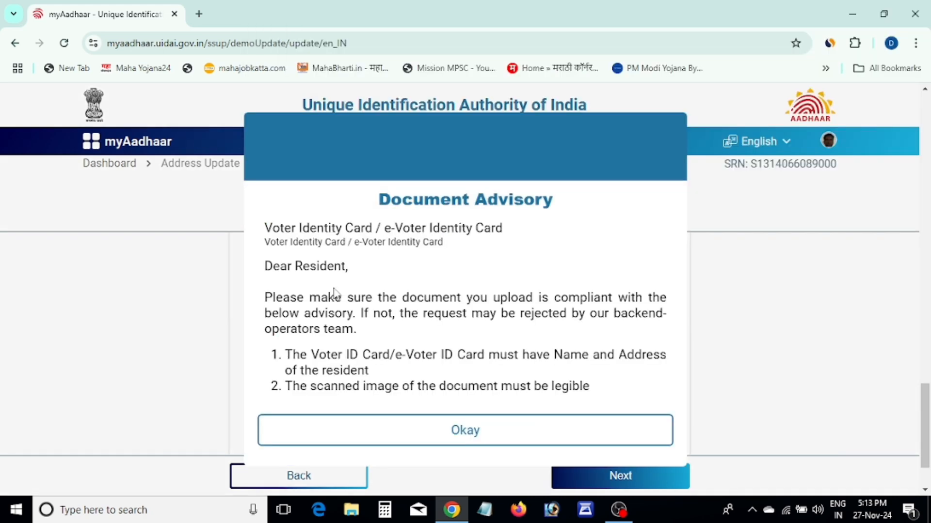
click(440, 431)
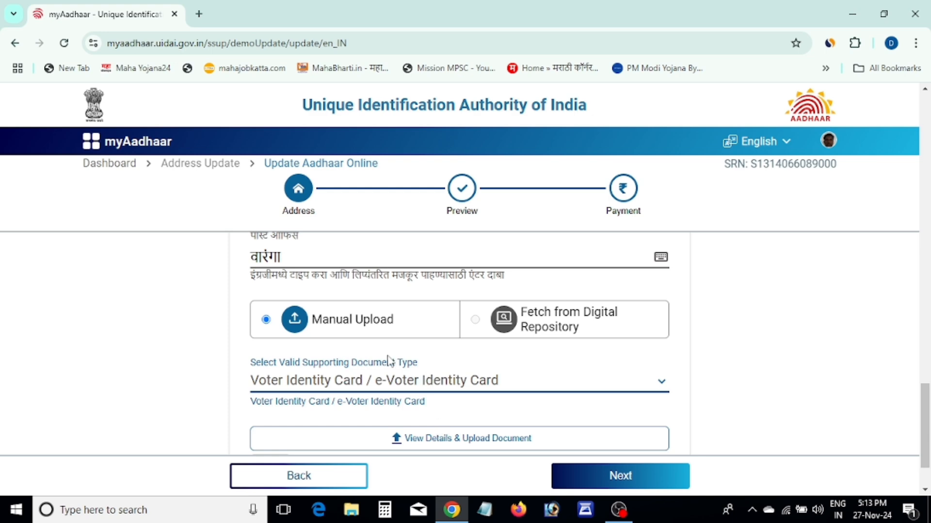
scroll(390, 359, down, 2)
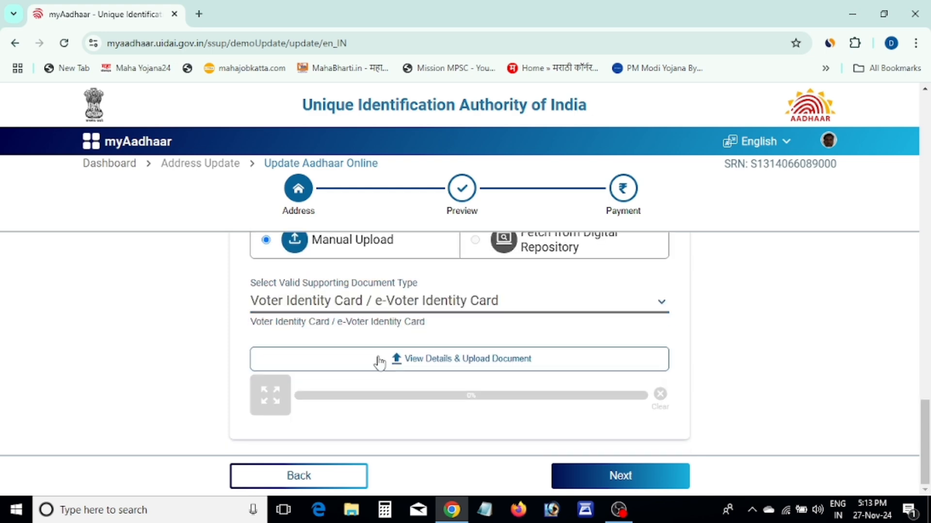
click(380, 361)
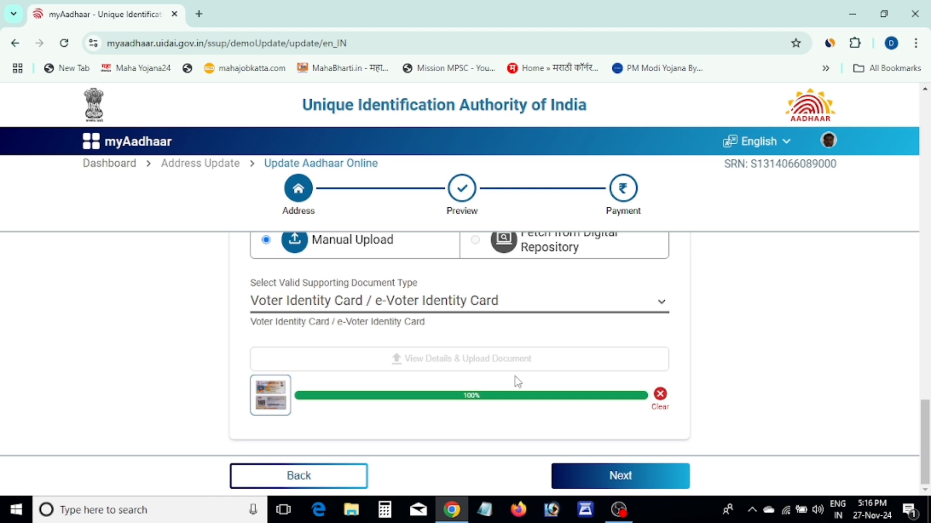
click(644, 482)
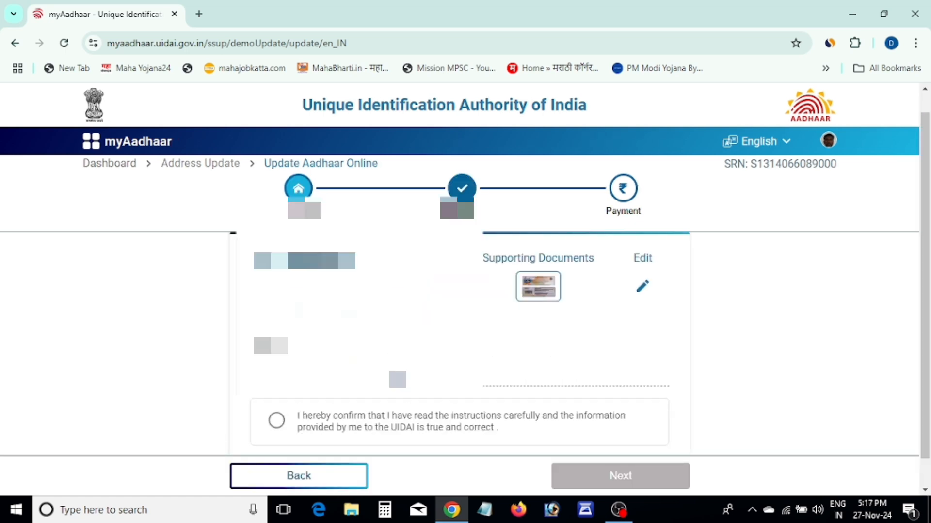
Step: Confirm the Preview declaration that the details are correct and continue to Payment
scroll(396, 398, down, 1)
click(395, 399)
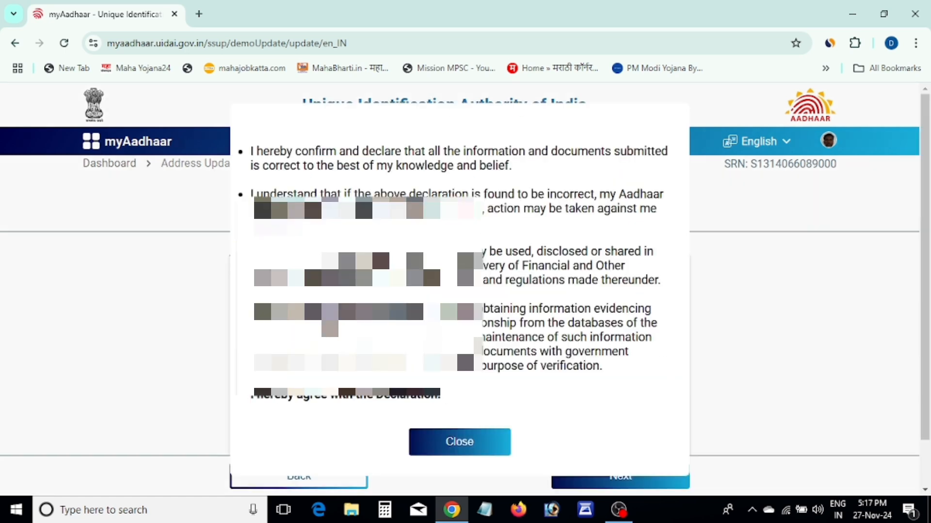
click(468, 445)
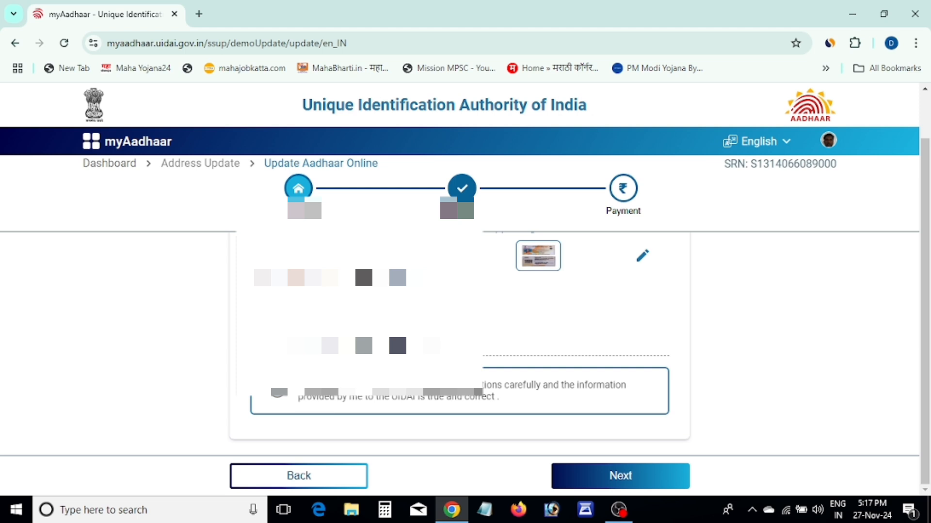
click(634, 476)
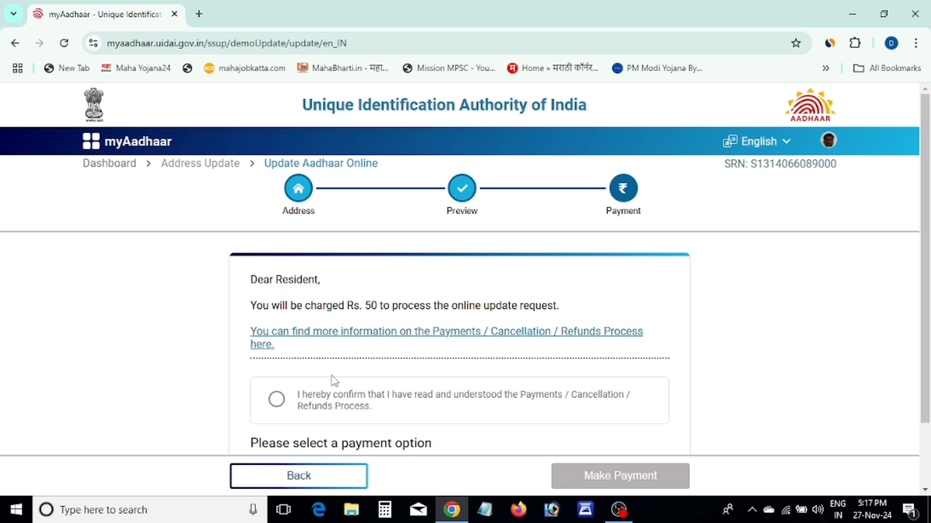
Step: Accept the payment and refund terms, choose Razorpay, and start paying the ₹50 fee
scroll(333, 380, down, 2)
click(277, 333)
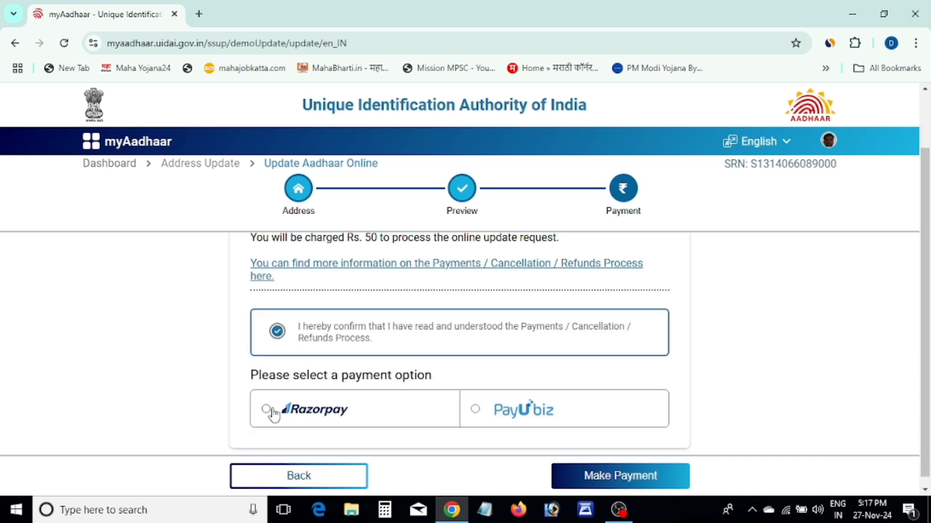
scroll(358, 389, down, 1)
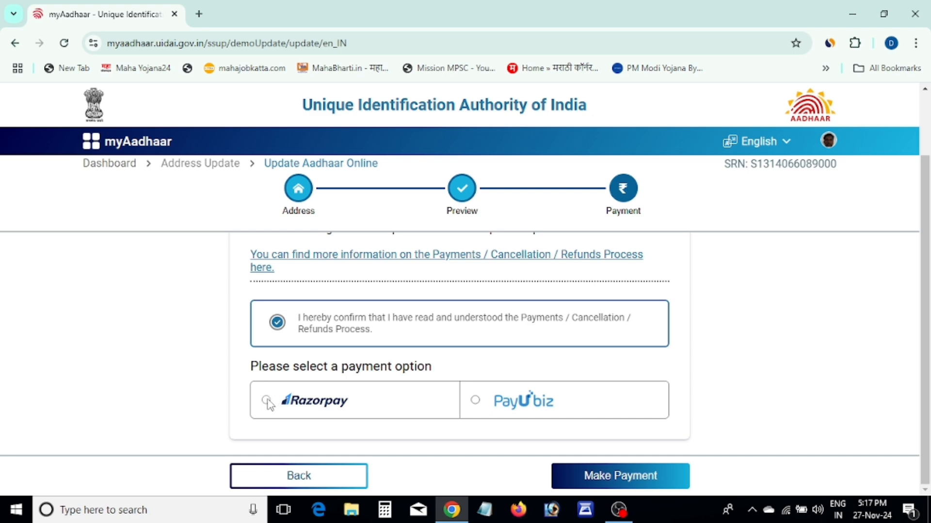
click(266, 401)
click(600, 480)
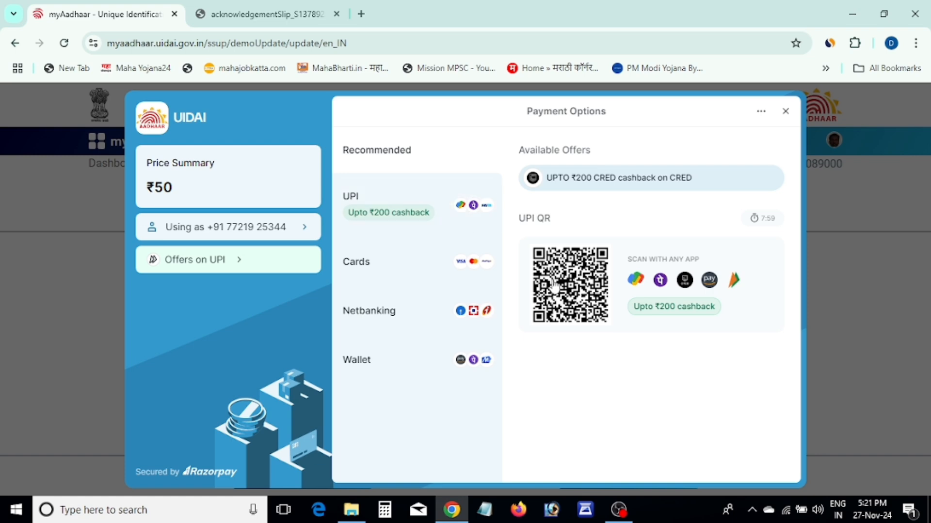
Step: Review the acknowledgement slip PDF showing INR 50.00 paid for the ADDRESS update request
click(253, 16)
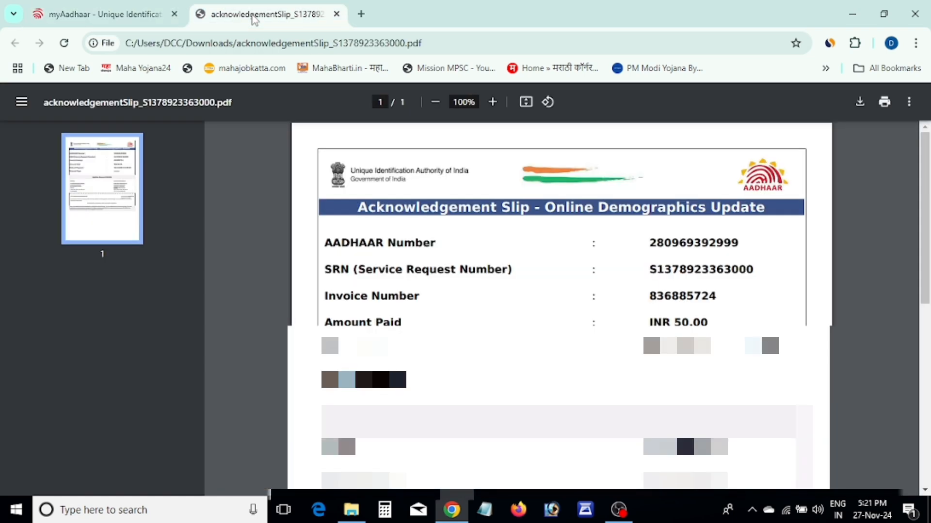
scroll(496, 279, down, 3)
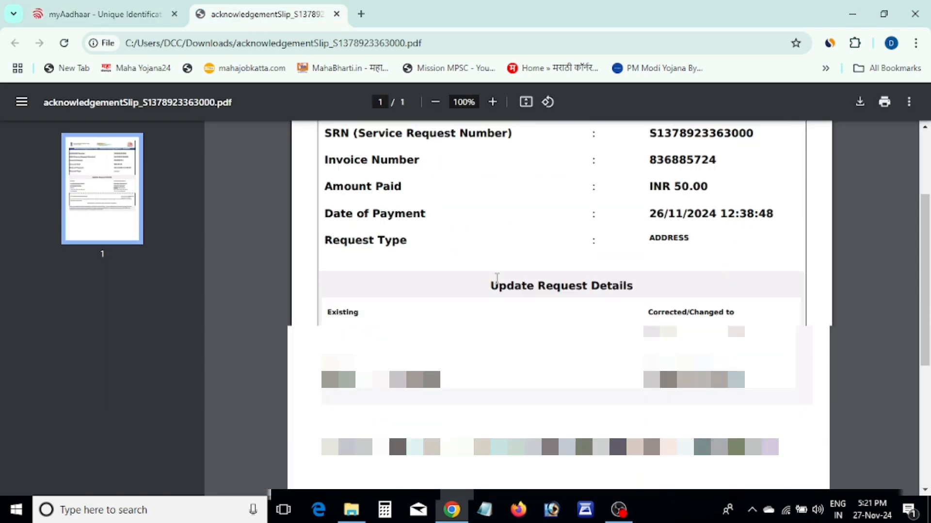
scroll(497, 279, up, 3)
scroll(562, 305, down, 3)
scroll(545, 309, up, 3)
scroll(542, 308, down, 1)
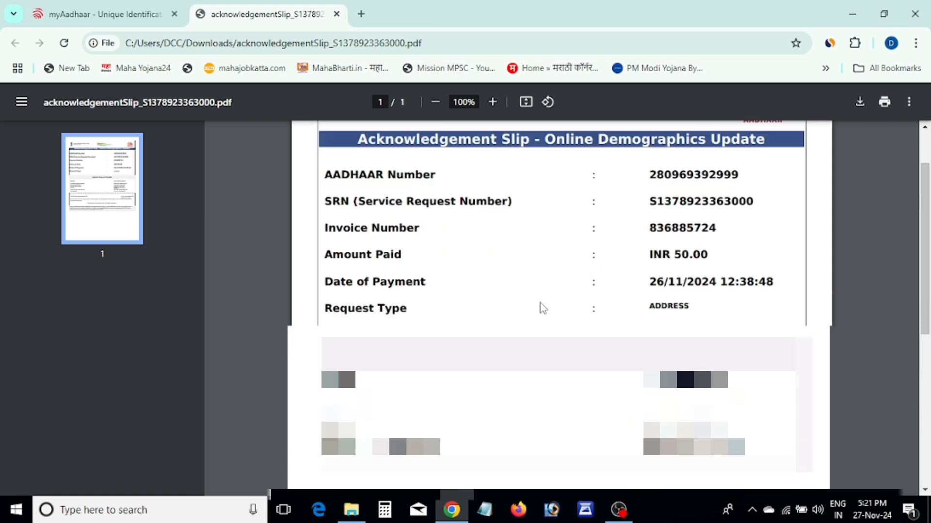
scroll(444, 314, down, 1)
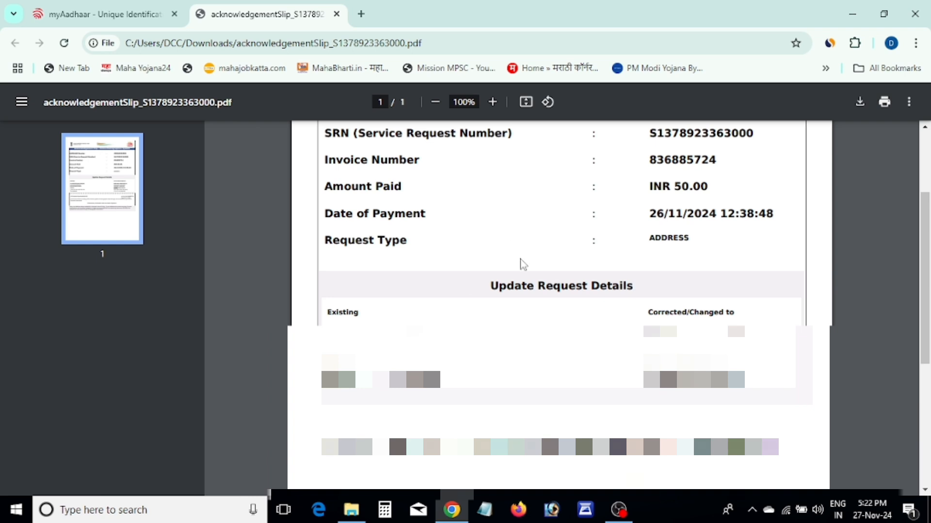
scroll(522, 265, up, 1)
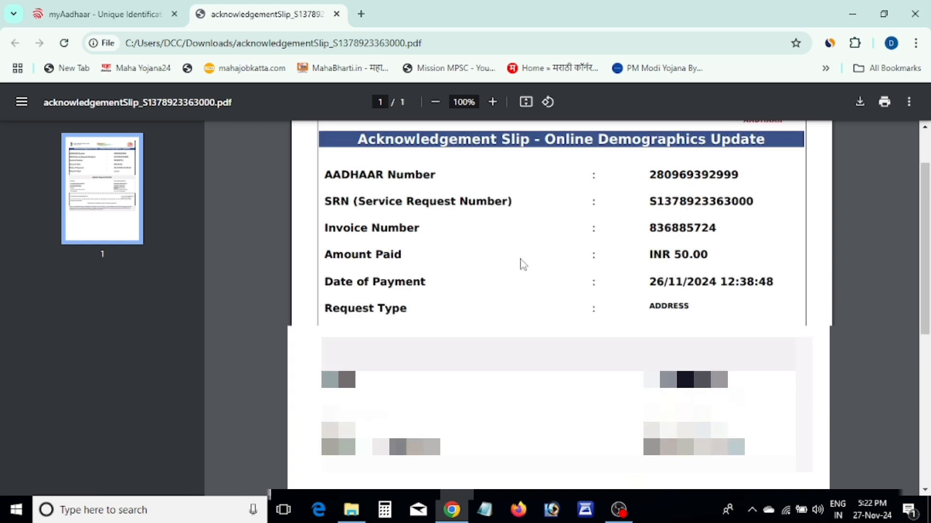